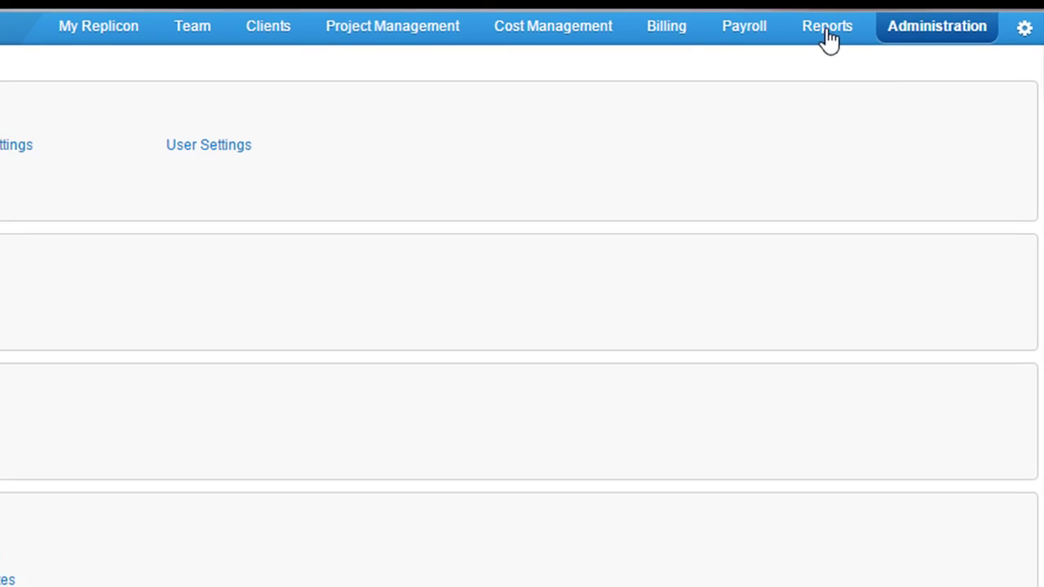
Start a new report in the Timesheet category using the Timesheet Day Pay Code template.
left_click(826, 26)
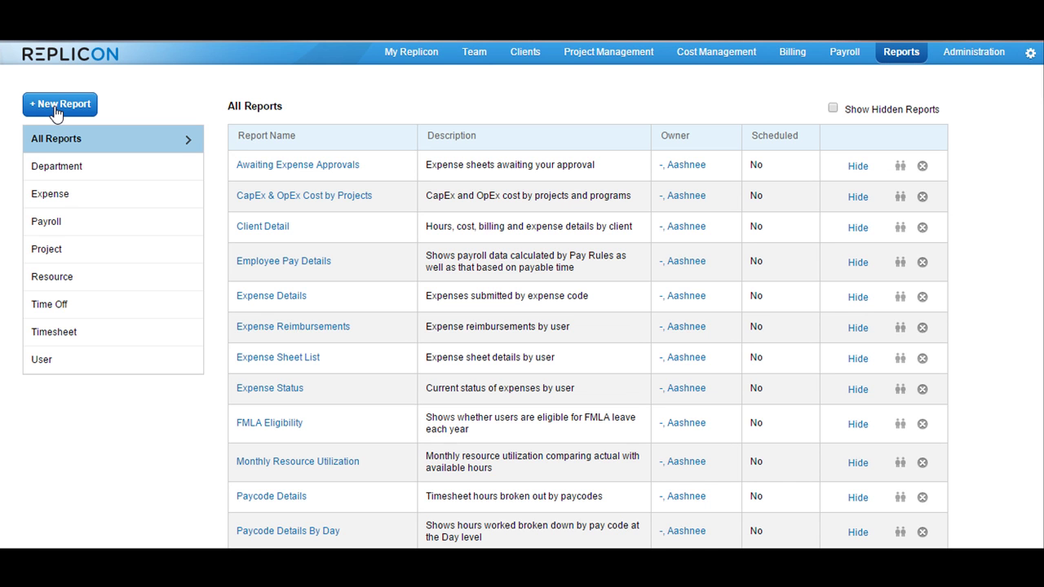
left_click(58, 106)
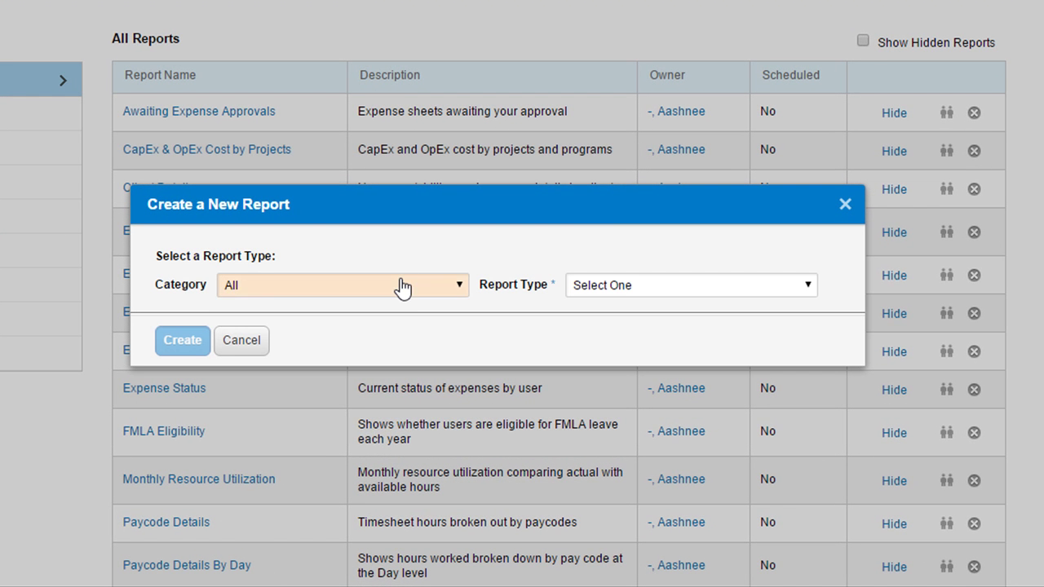
left_click(424, 296)
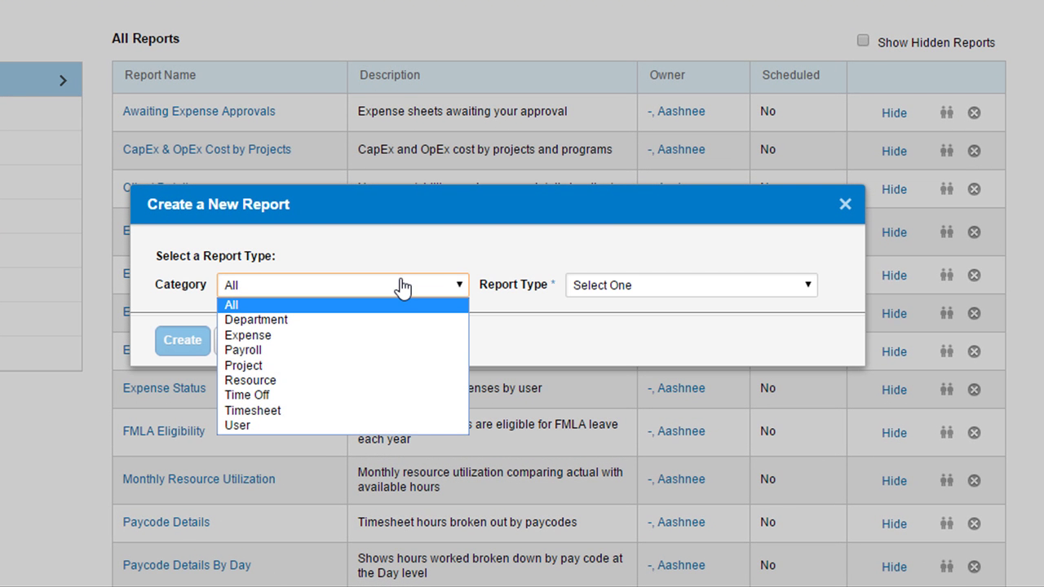
left_click(410, 410)
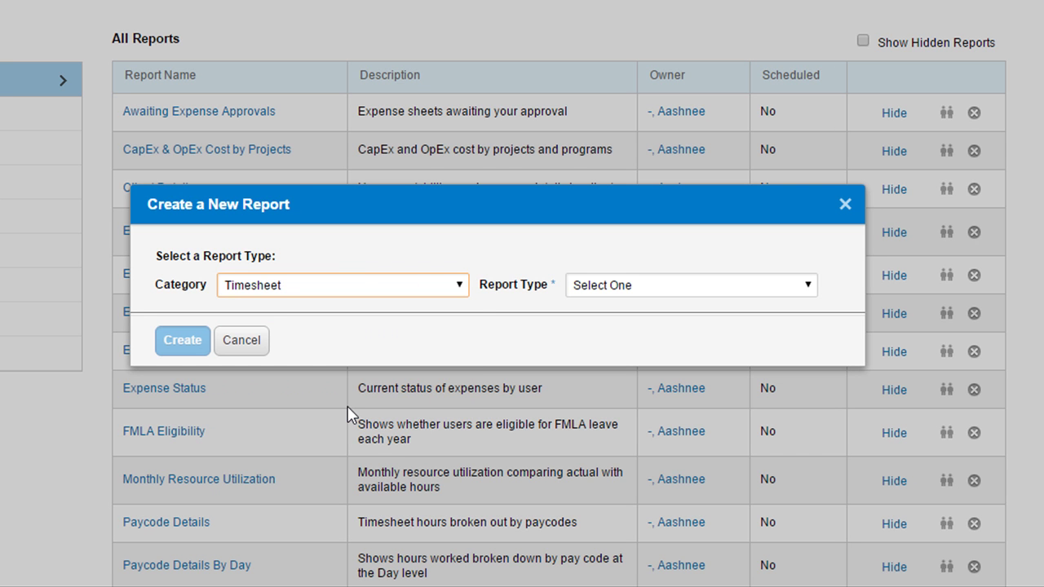
left_click(750, 285)
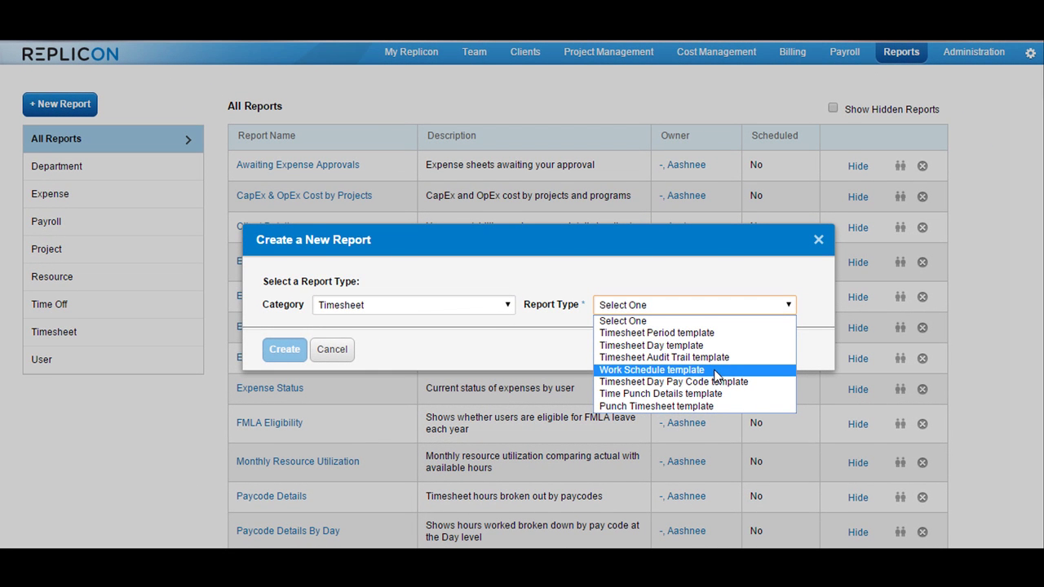
left_click(713, 383)
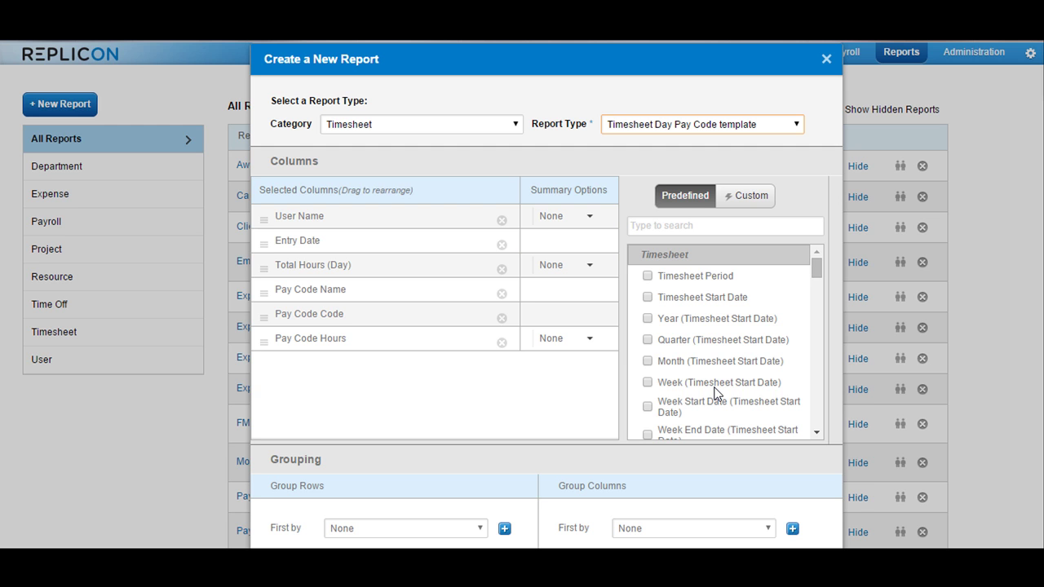
Remove the Pay Code Hours, User Name and Entry Date columns from the report's selected columns.
left_click(501, 343)
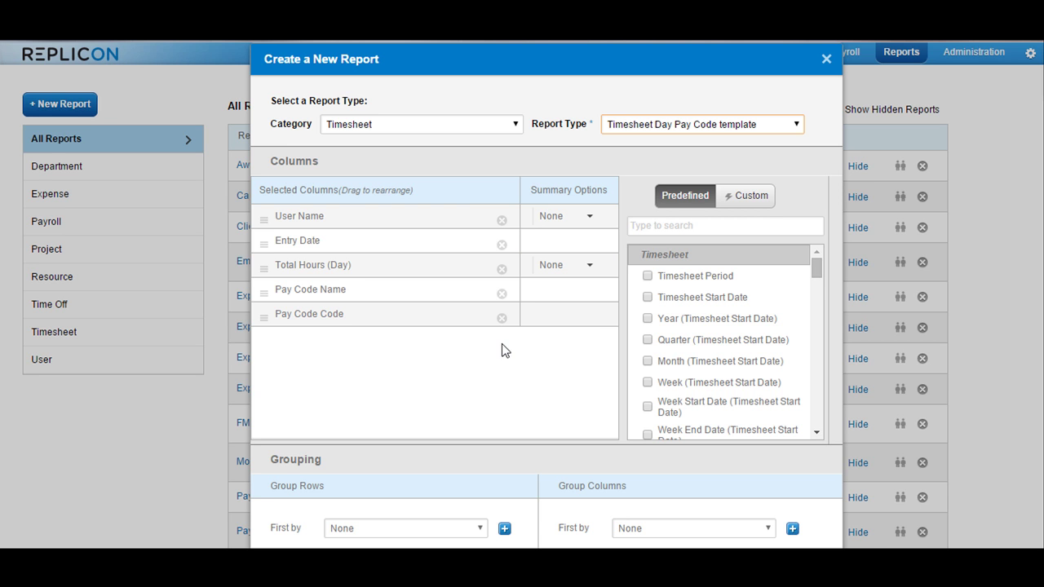
left_click(503, 221)
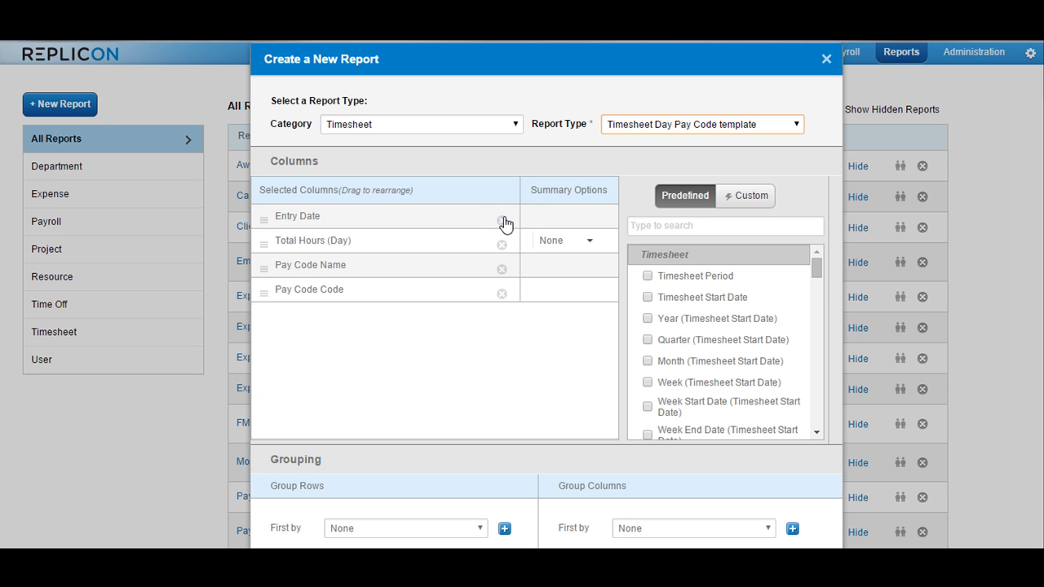
left_click(501, 221)
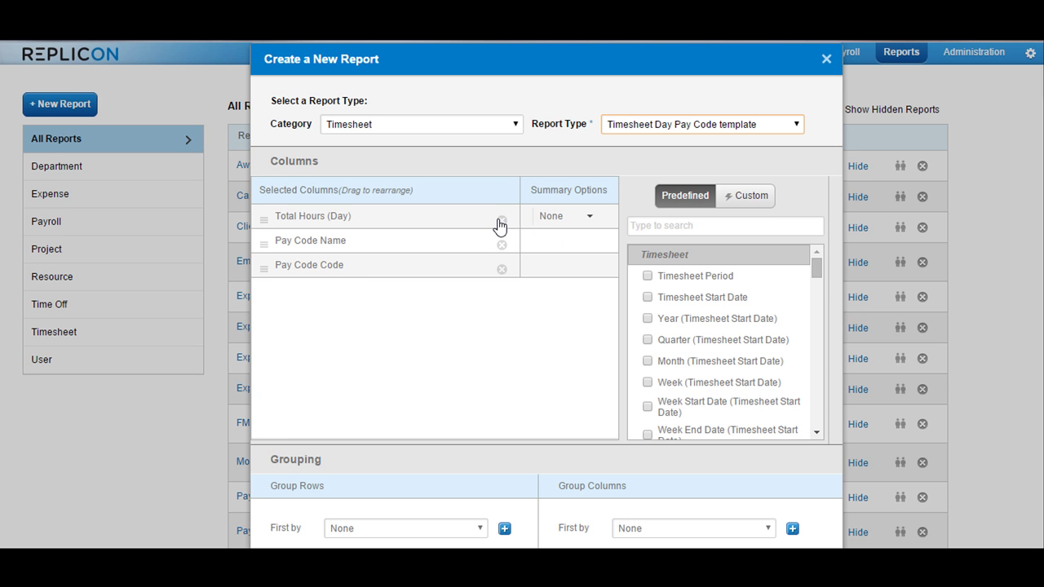
Search the predefined columns for "user", add User Name and place it first in the selected columns.
left_click(667, 227)
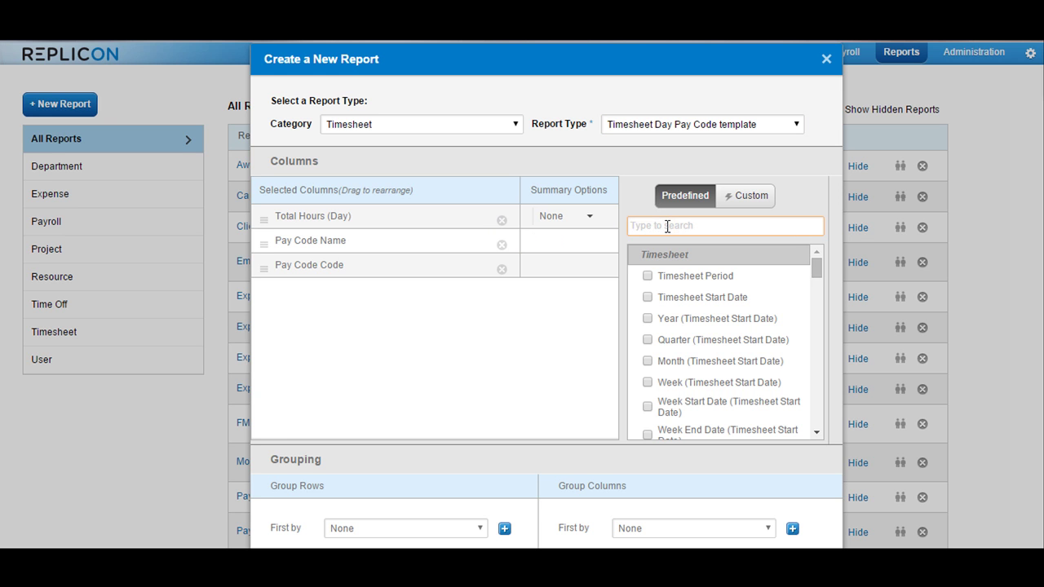
type("user")
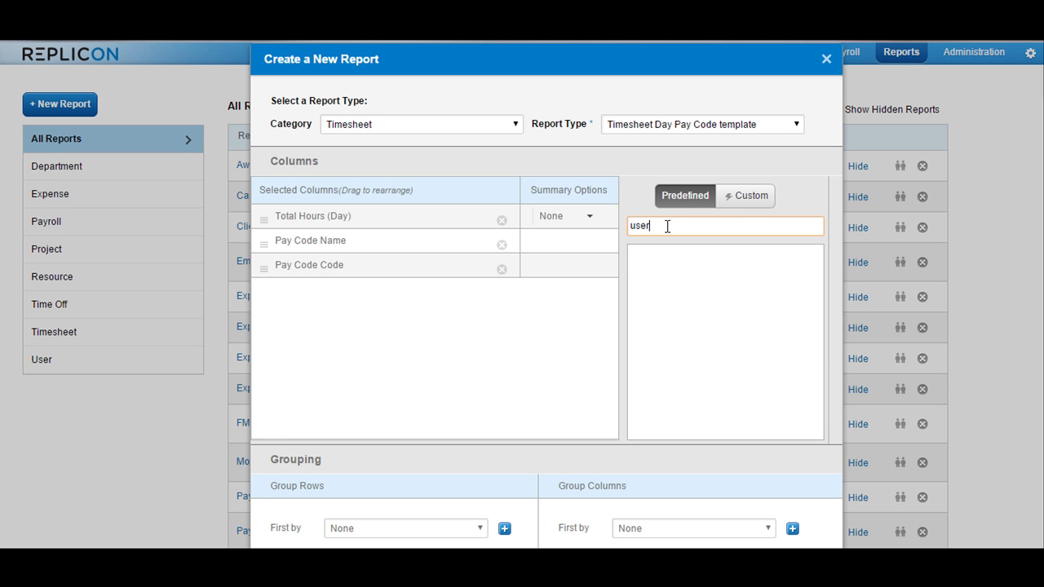
left_click(649, 257)
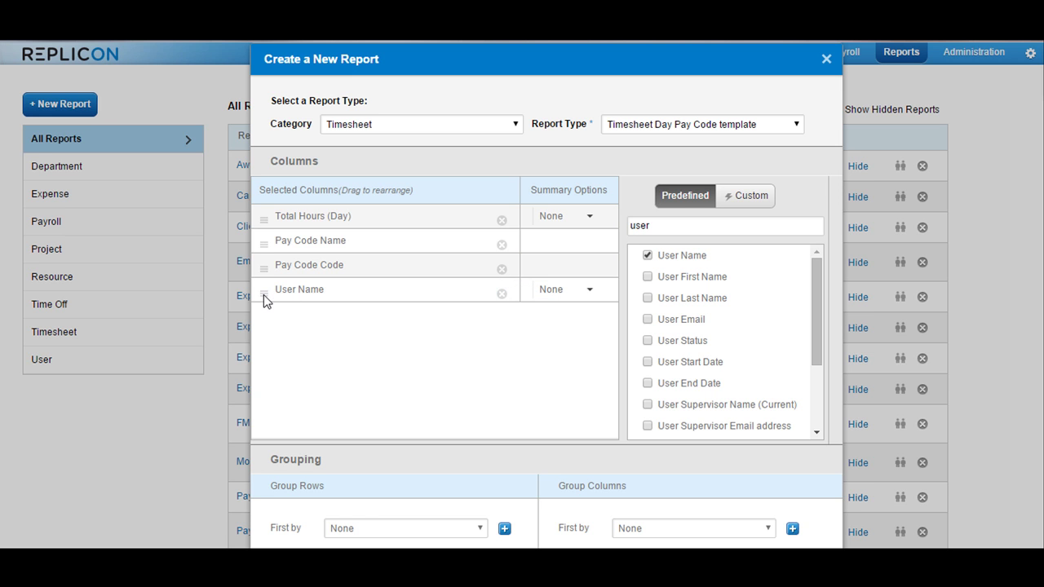
left_click_drag(264, 295, 261, 218)
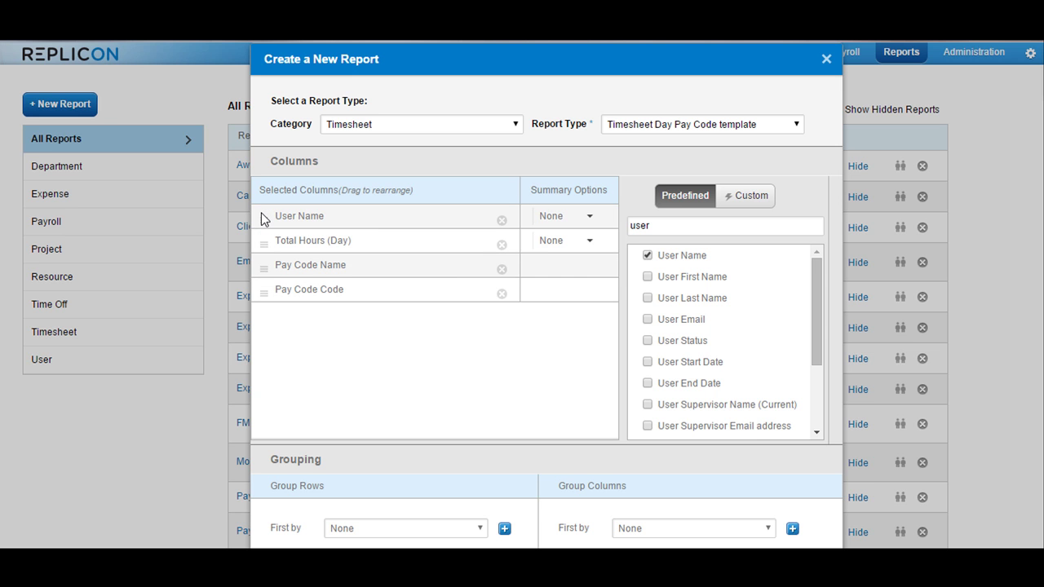
Add the User Status and User Start Date columns, placing User Status above Pay Code Name and User Start Date directly below User Name.
left_click(647, 341)
left_click(648, 362)
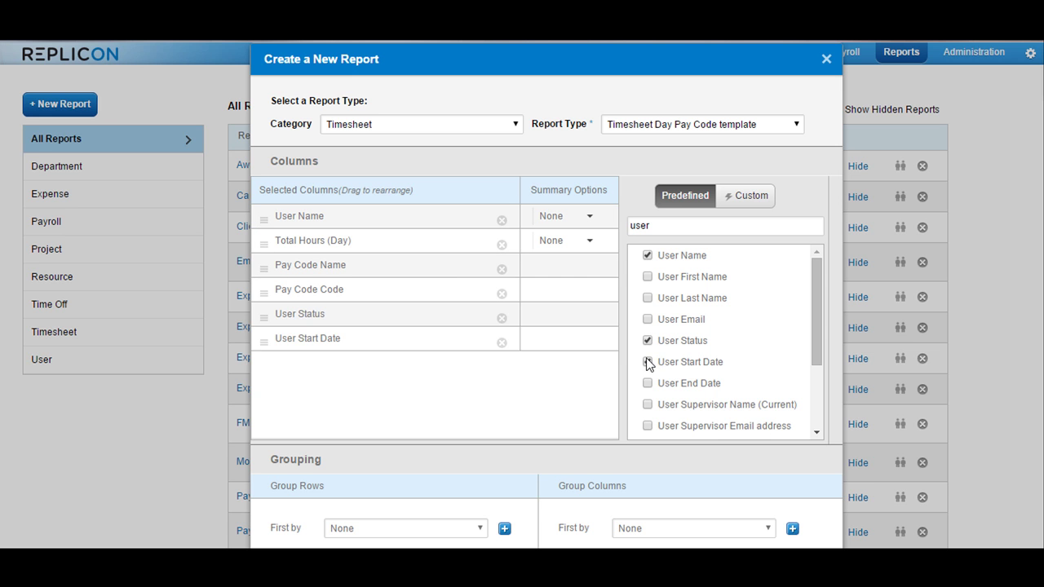
left_click_drag(318, 314, 318, 269)
left_click_drag(325, 346, 329, 237)
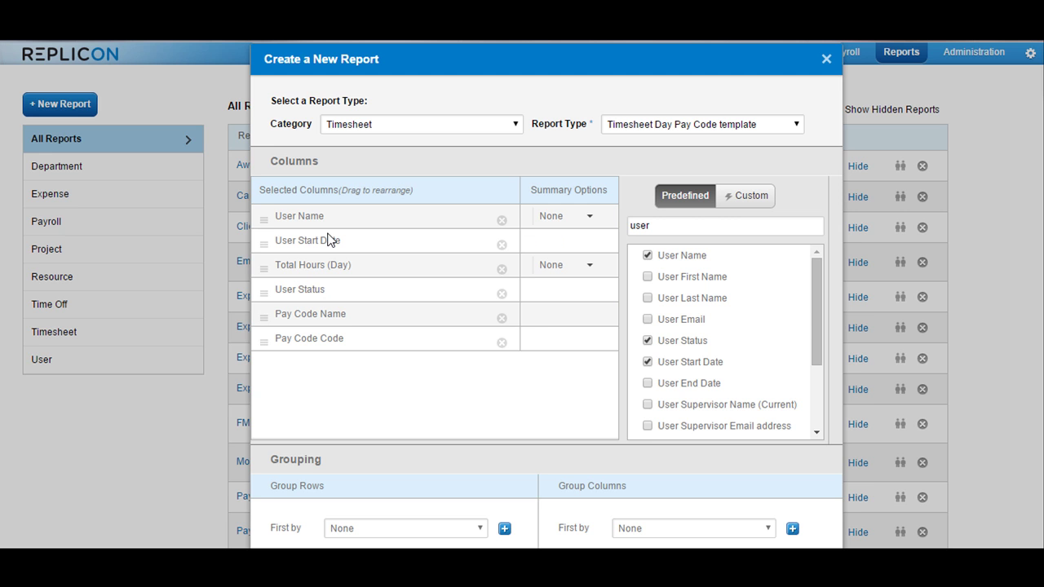
Group the report's rows by User Name and its columns by User Status, and create the report.
scroll(575, 387, "down", 3)
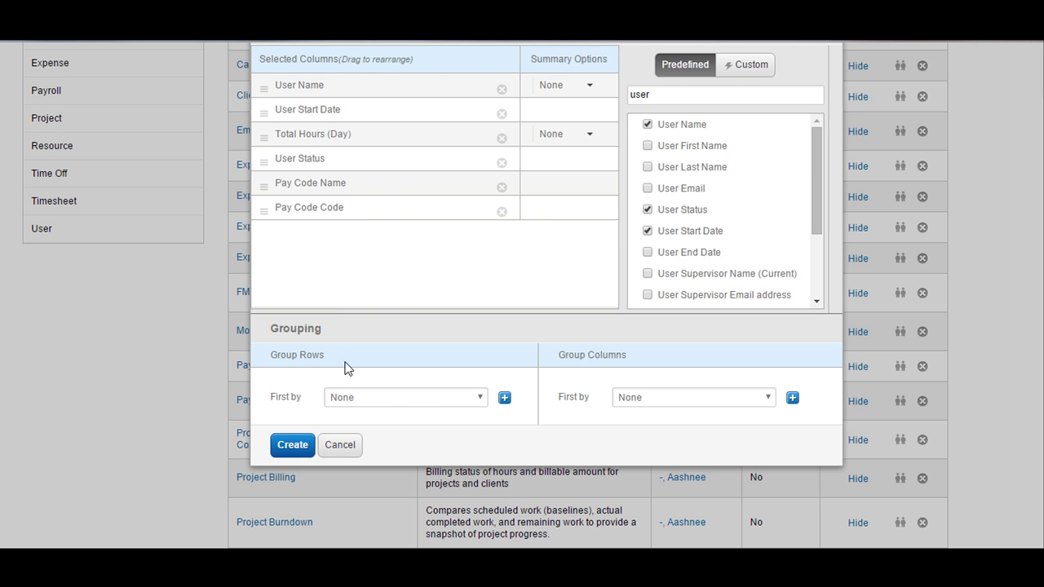
left_click(394, 408)
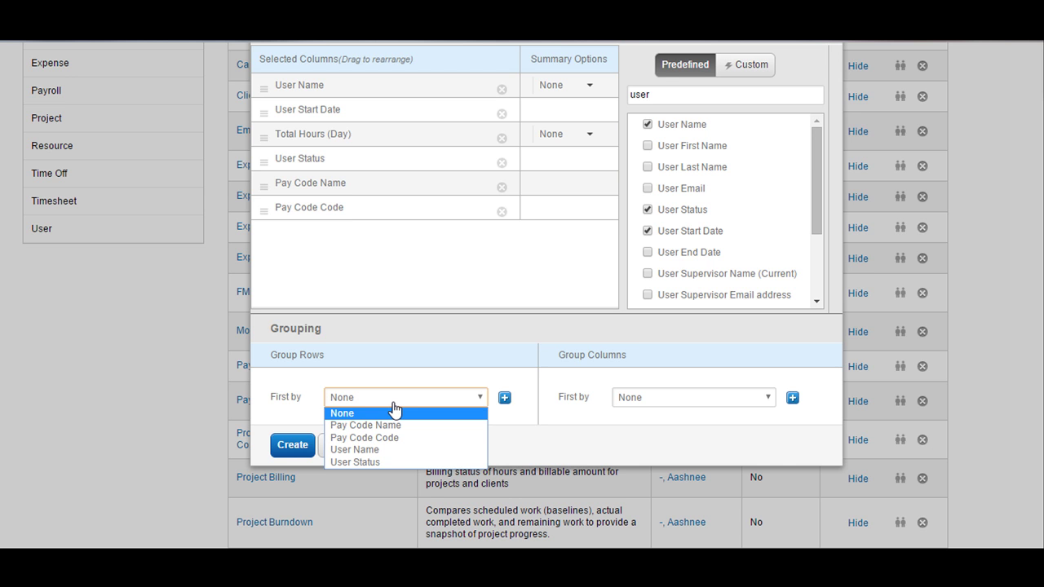
left_click(384, 450)
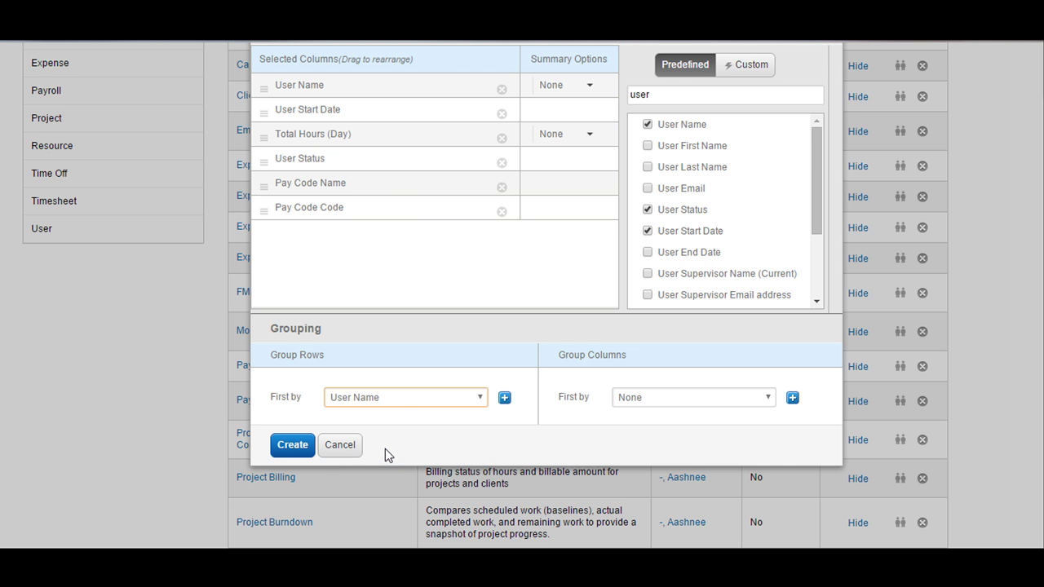
left_click(694, 402)
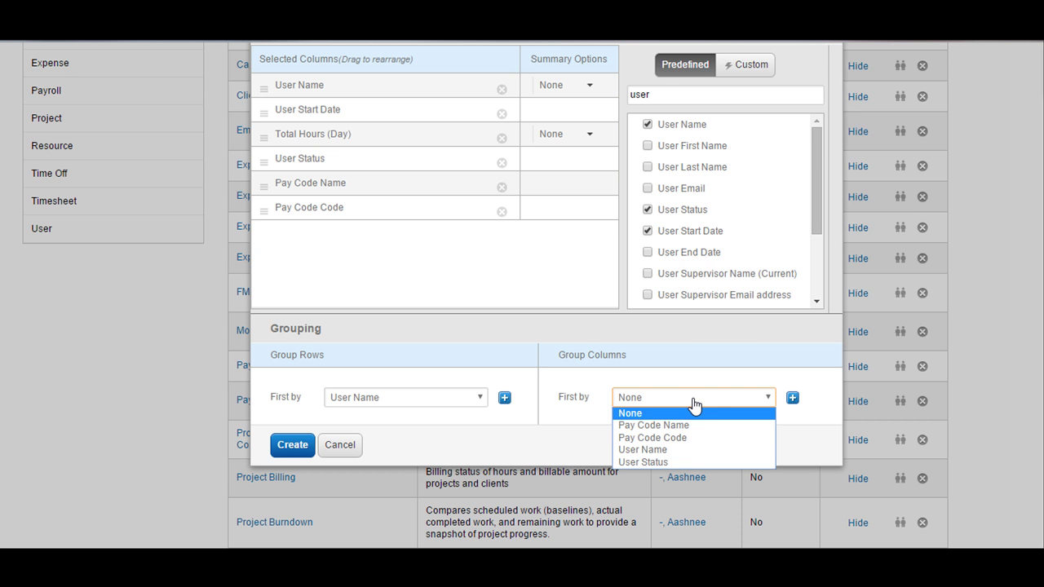
left_click(688, 462)
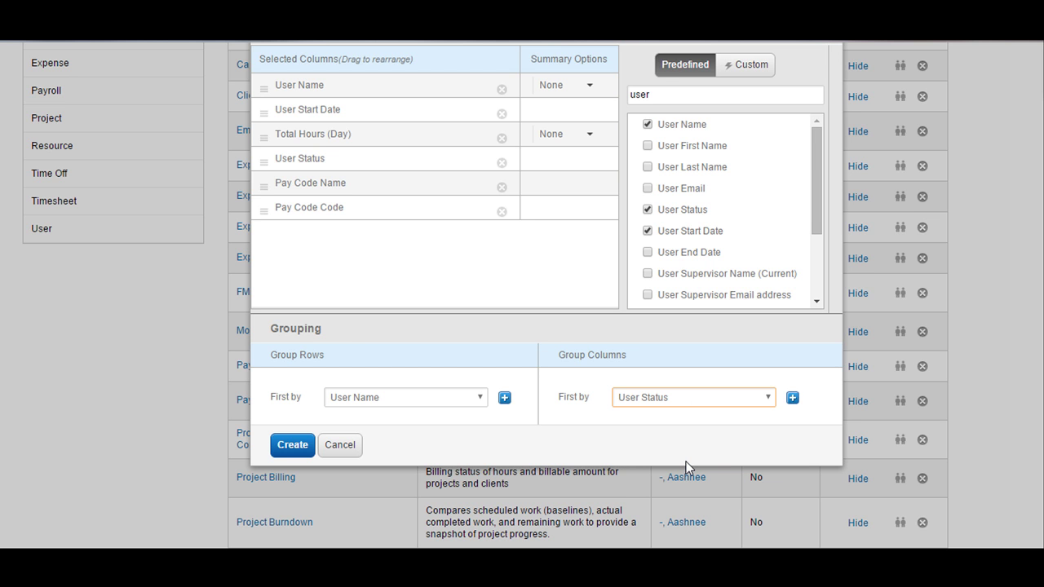
left_click(292, 446)
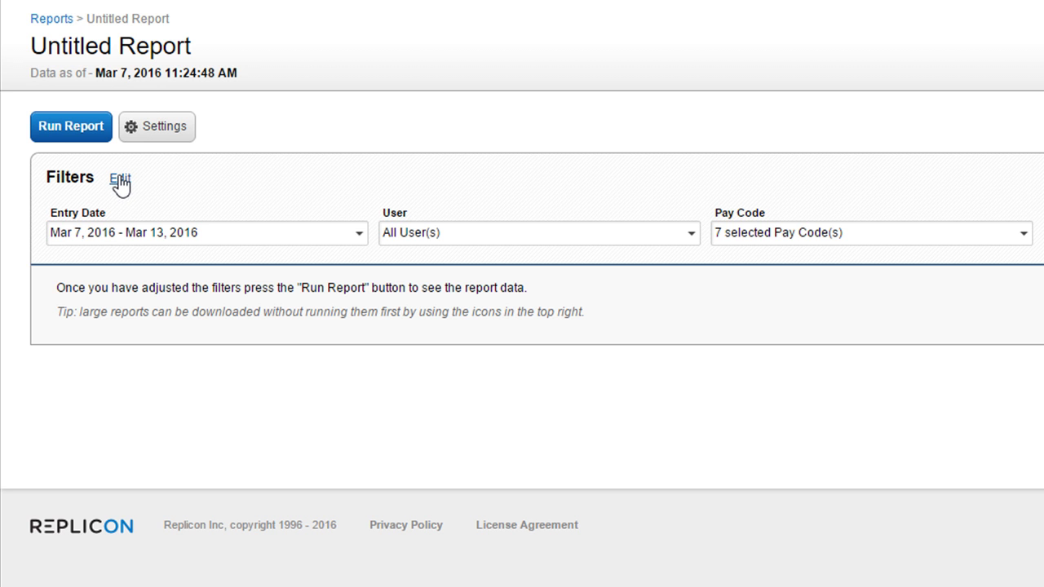
Edit the report filters to include Approval Date, Approver Name and Waiting On Approver, and exclude Pay Code.
left_click(121, 180)
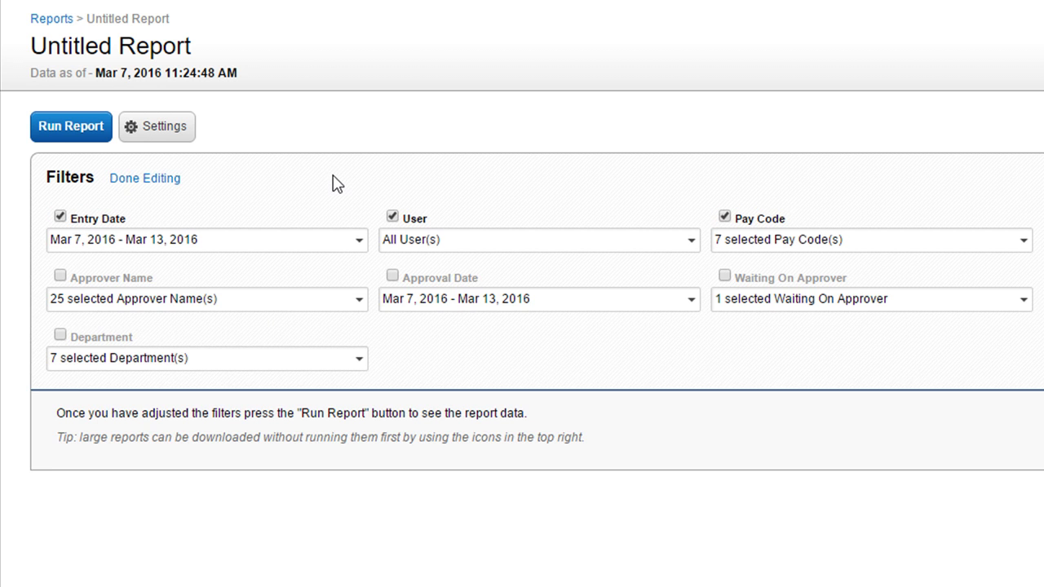
left_click(392, 277)
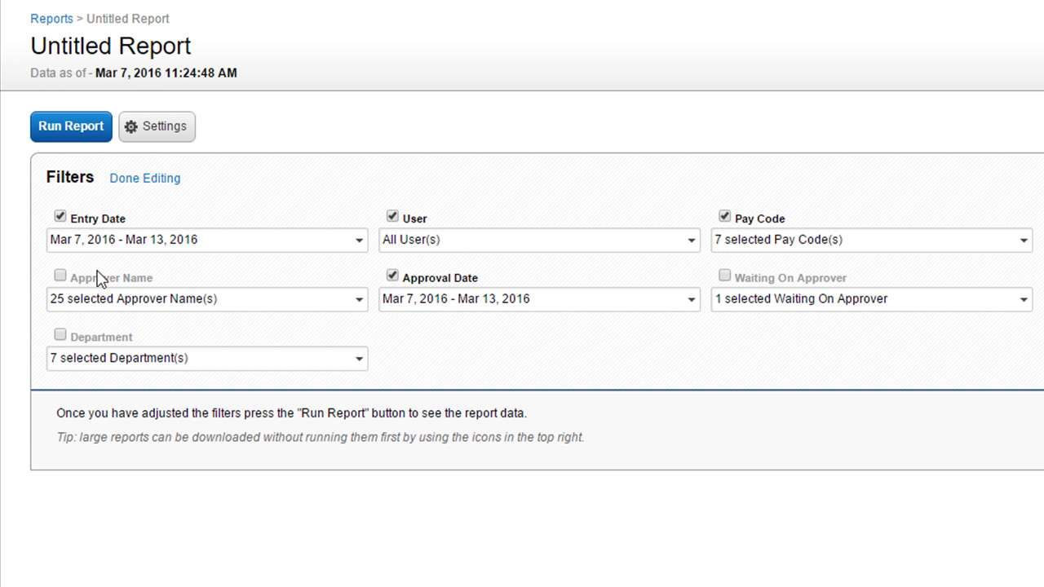
left_click(61, 276)
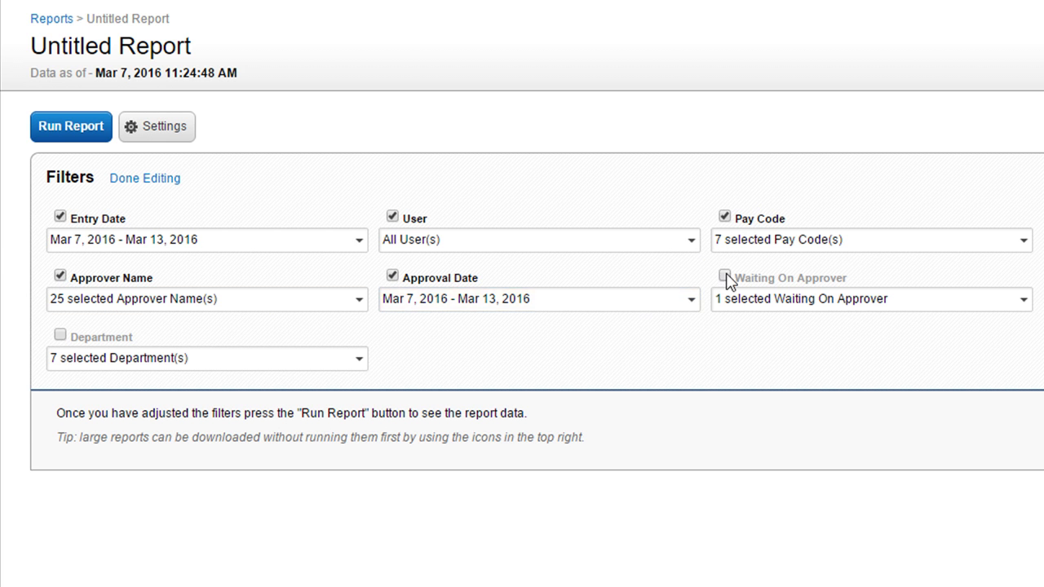
left_click(724, 276)
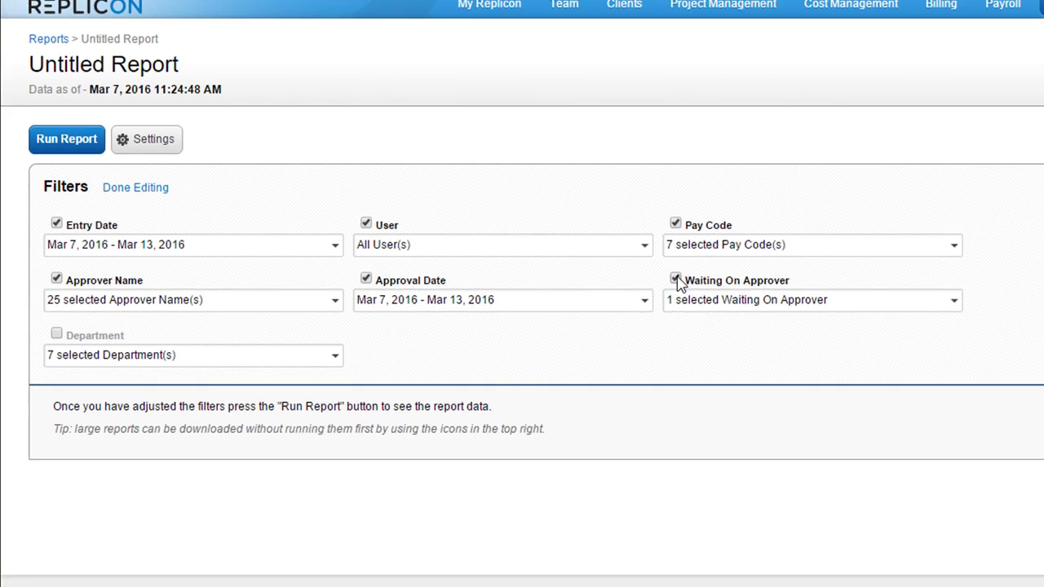
left_click(675, 222)
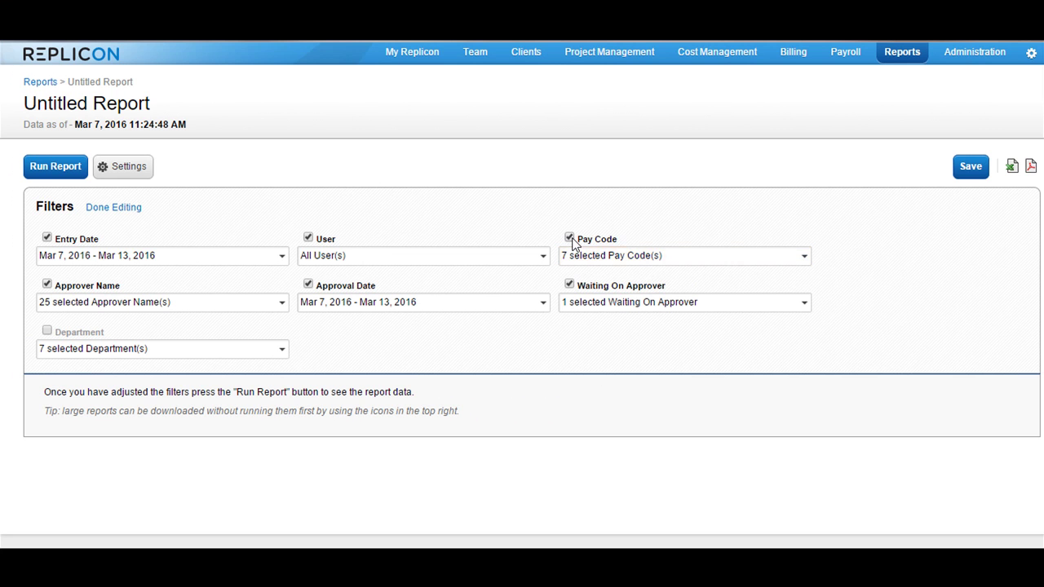
left_click(310, 240)
left_click(309, 240)
left_click(101, 208)
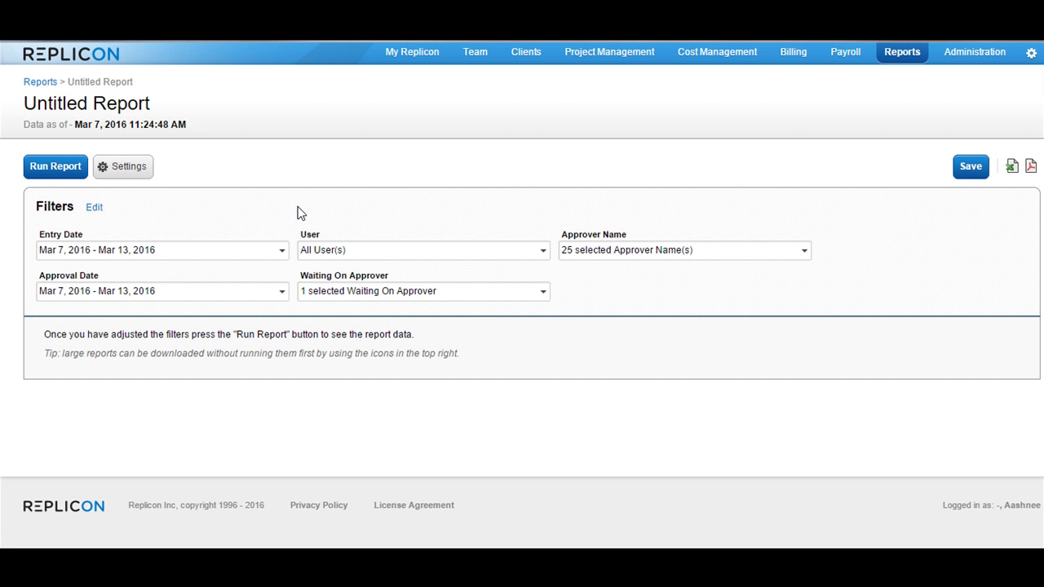
Set the Approval Date filter's period to This Month.
left_click(245, 291)
left_click(232, 318)
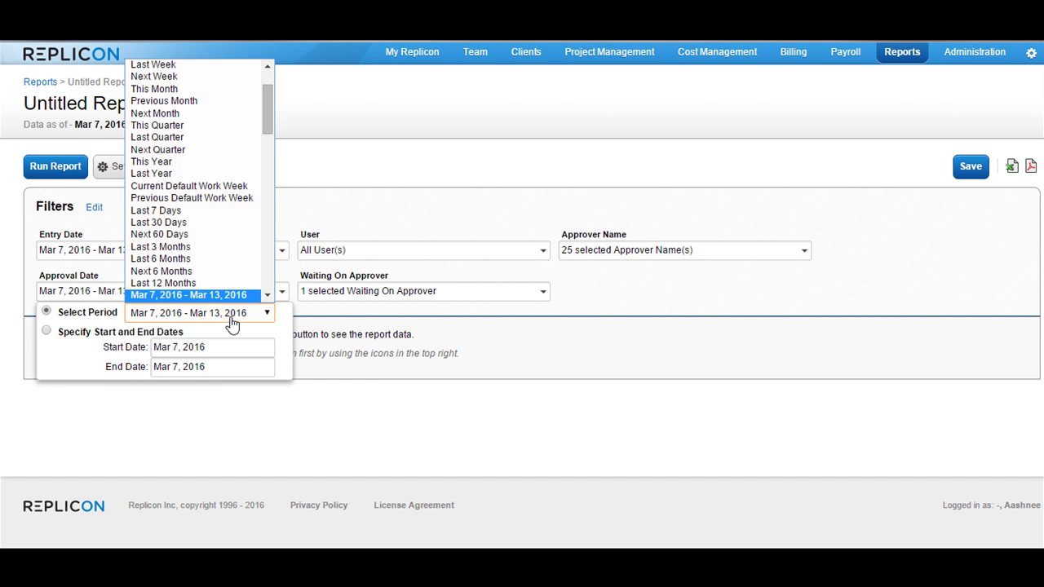
scroll(196, 161, "up", 2)
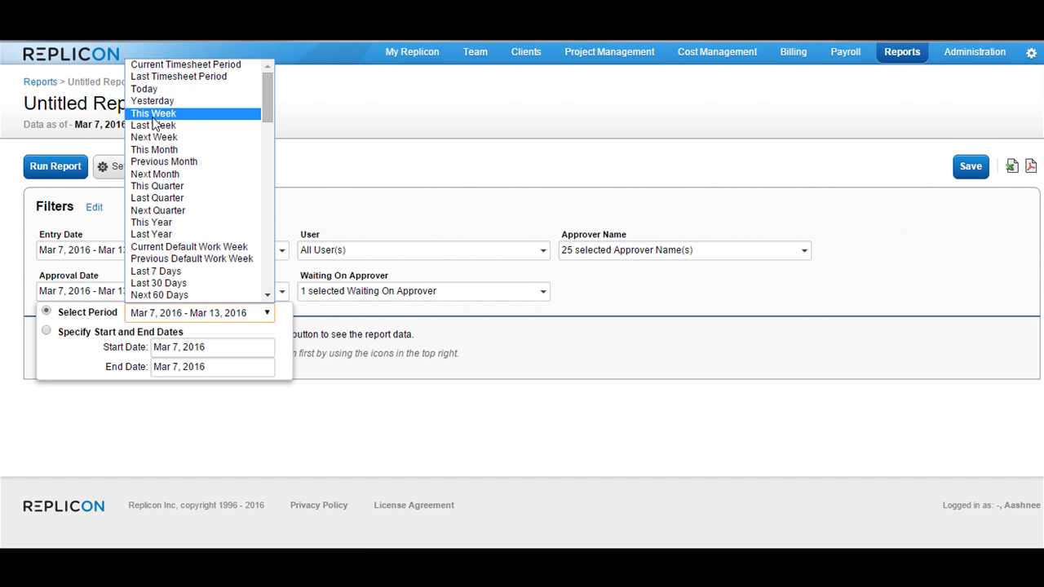
left_click(155, 150)
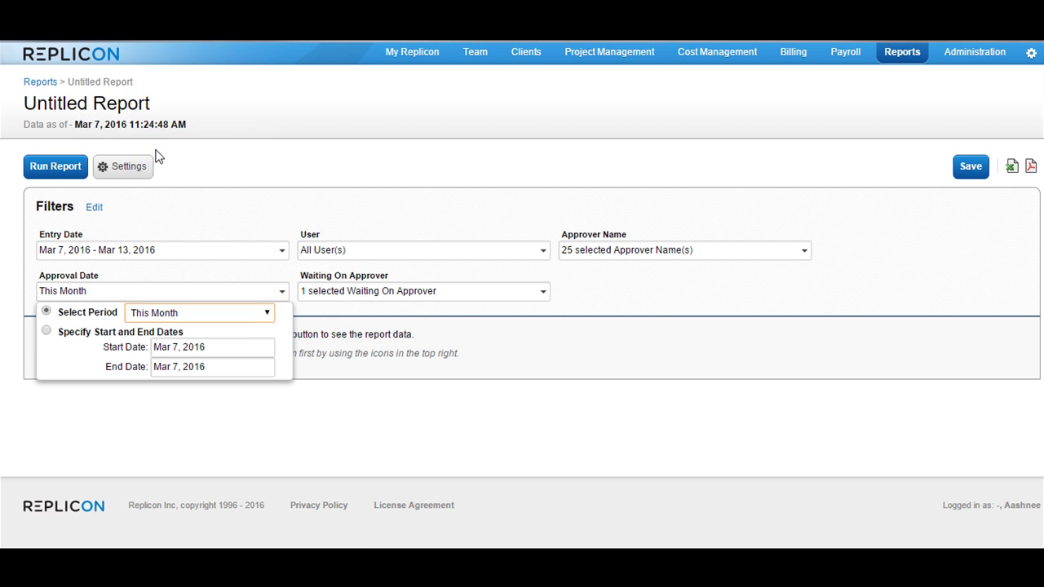
left_click(189, 217)
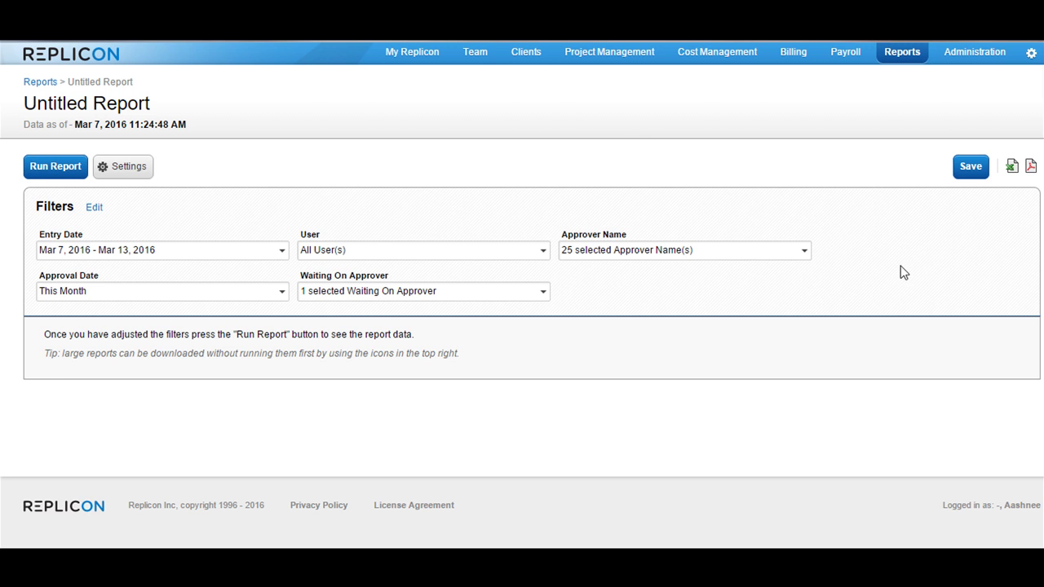
Save the report with the name "Demo" and the description "Demo".
left_click(965, 167)
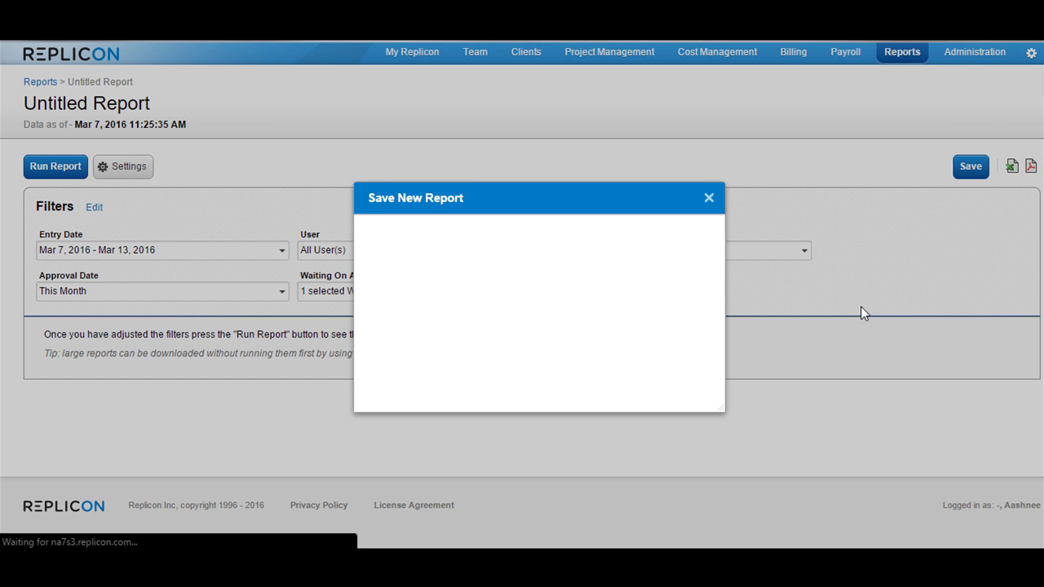
type("Demo")
left_click(523, 278)
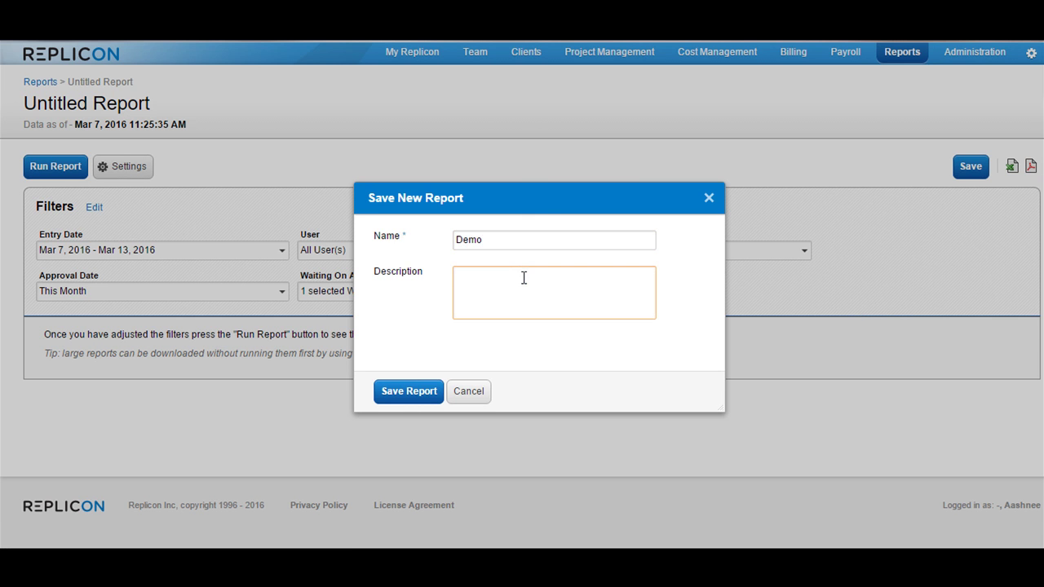
type("Demo")
left_click(410, 391)
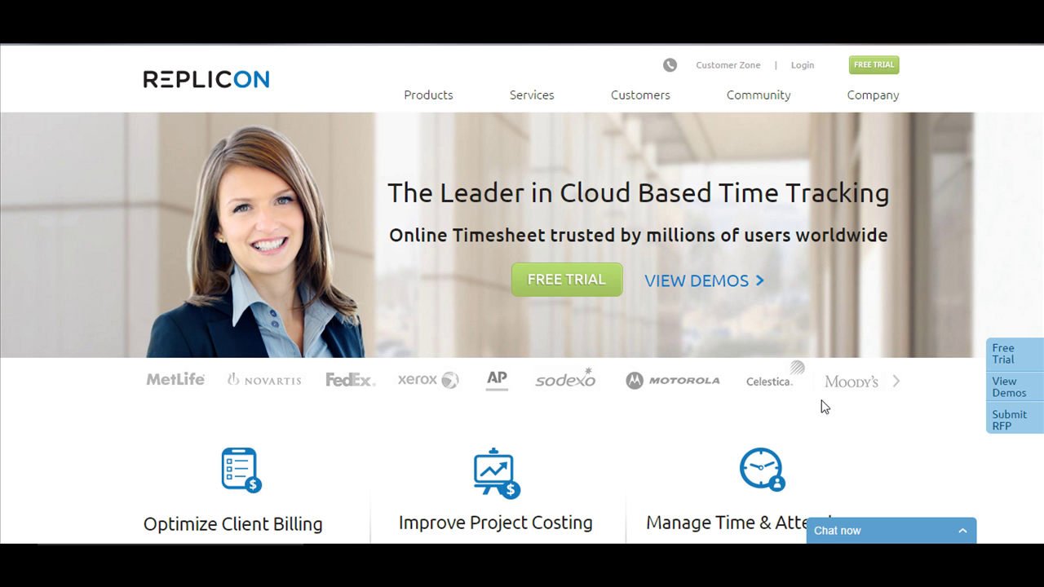
Open the Customer Zone from the Replicon website's home page.
left_click(715, 72)
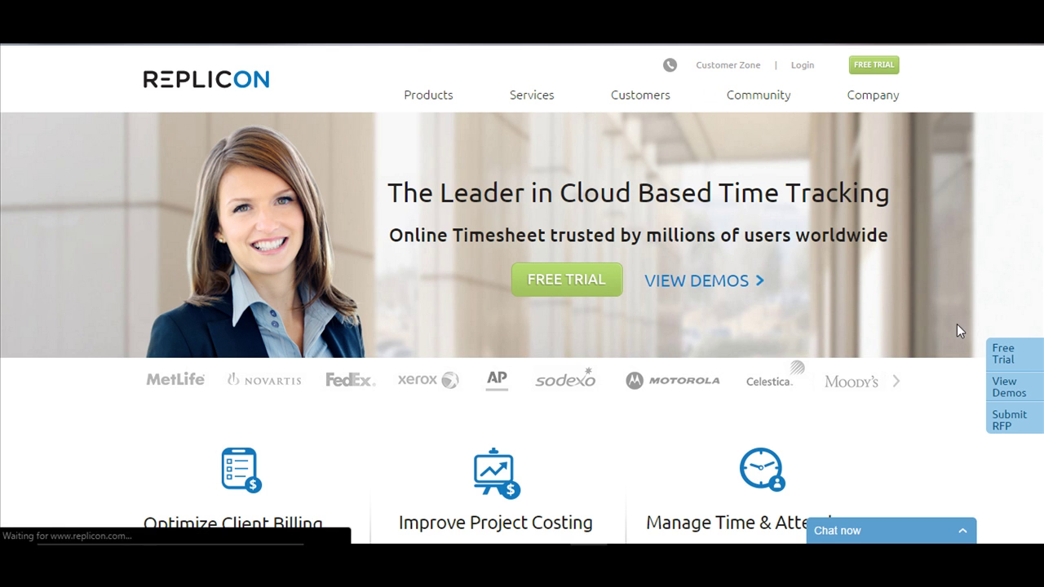